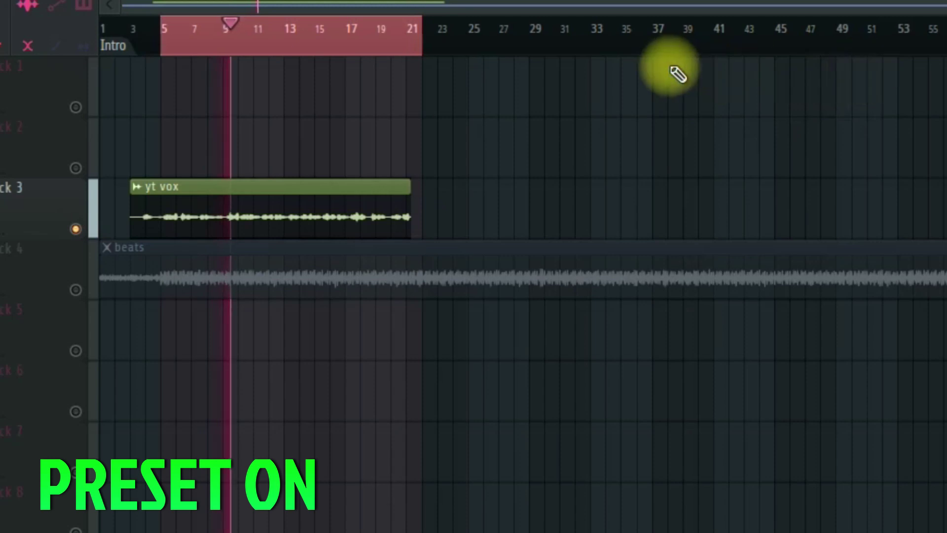
Step: Bypass and re-enable the Main Vocal track's effects during playback to compare the yt vox clip with and without the preset
key(F9)
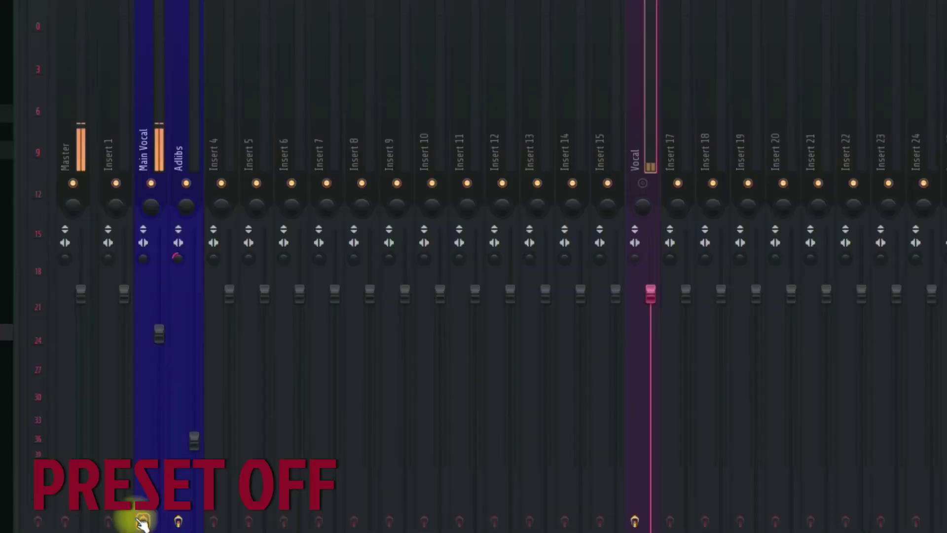
click(143, 520)
key(F9)
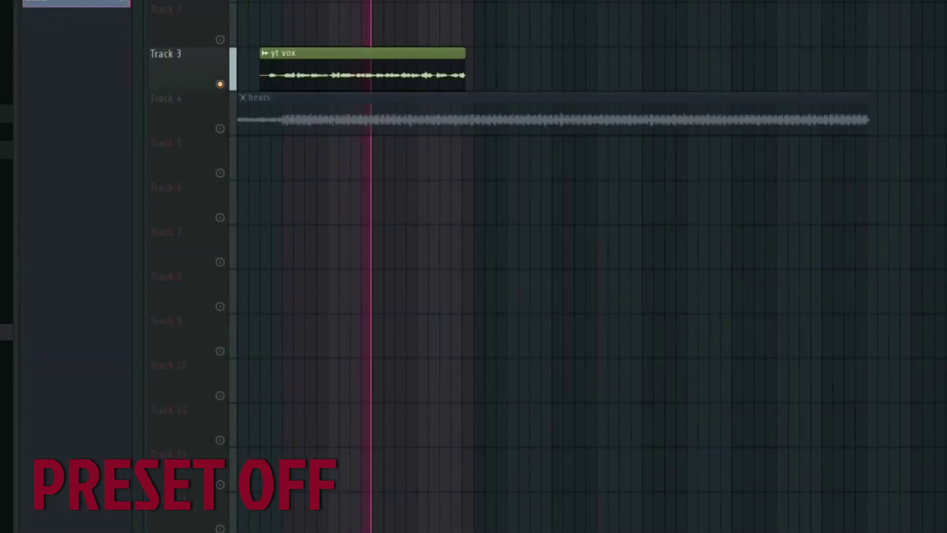
key(F9)
click(143, 520)
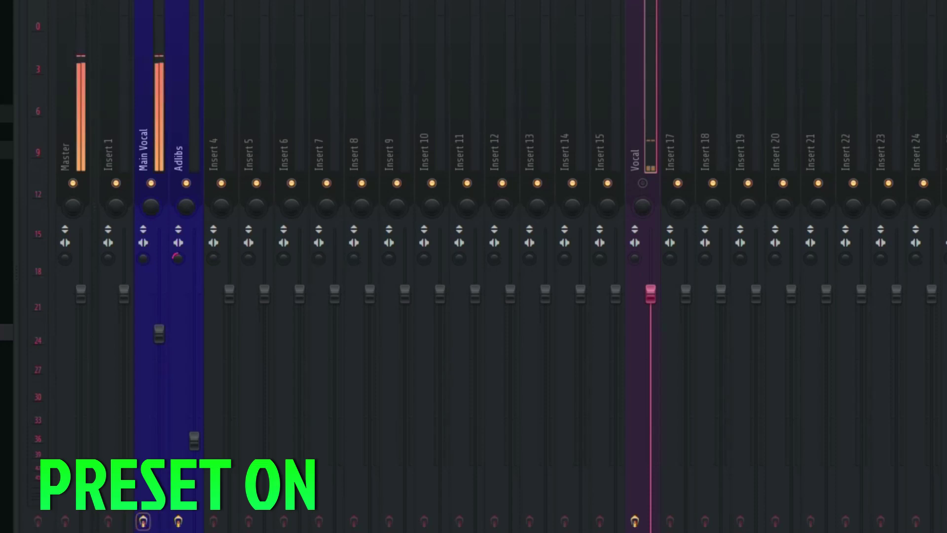
key(F9)
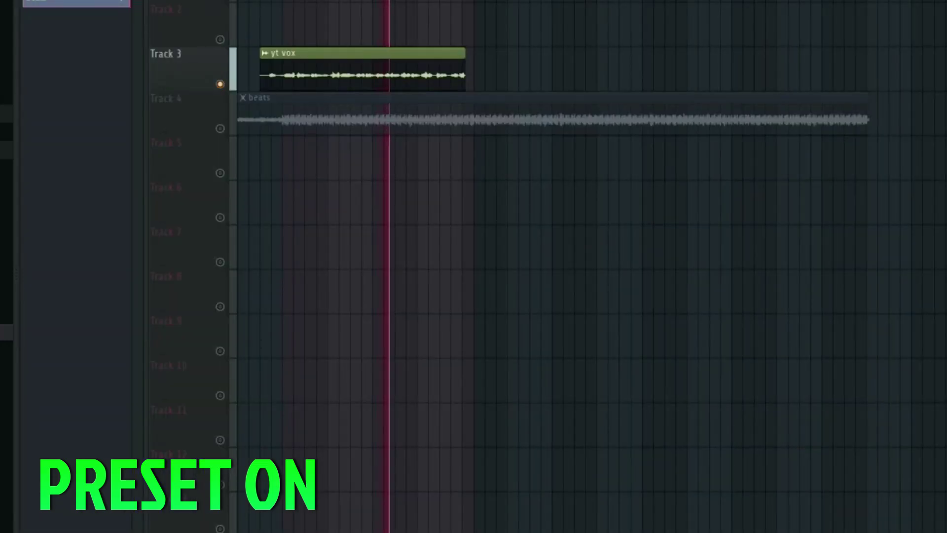
Step: Unmute the beats on Track 4 and toggle the Main Vocal effects to compare the preset against the beat
click(220, 128)
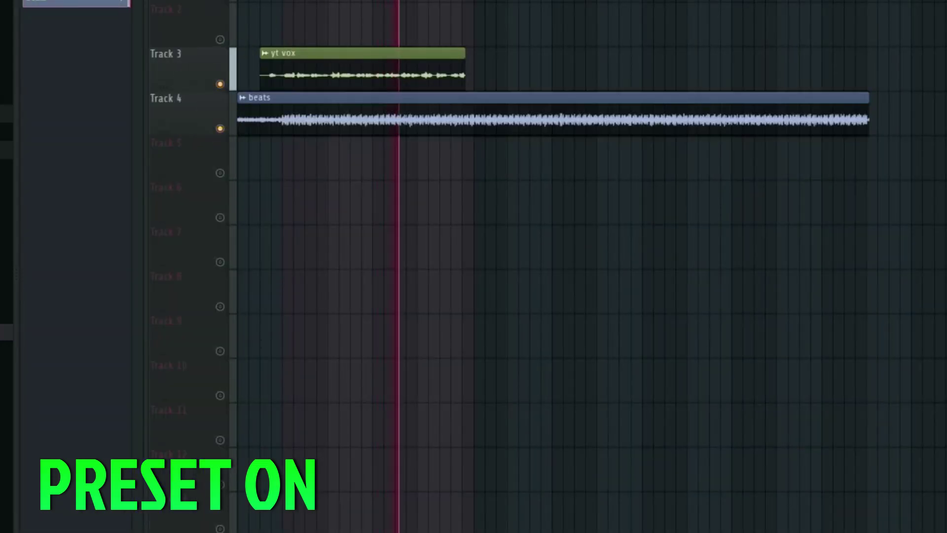
key(F9)
click(143, 521)
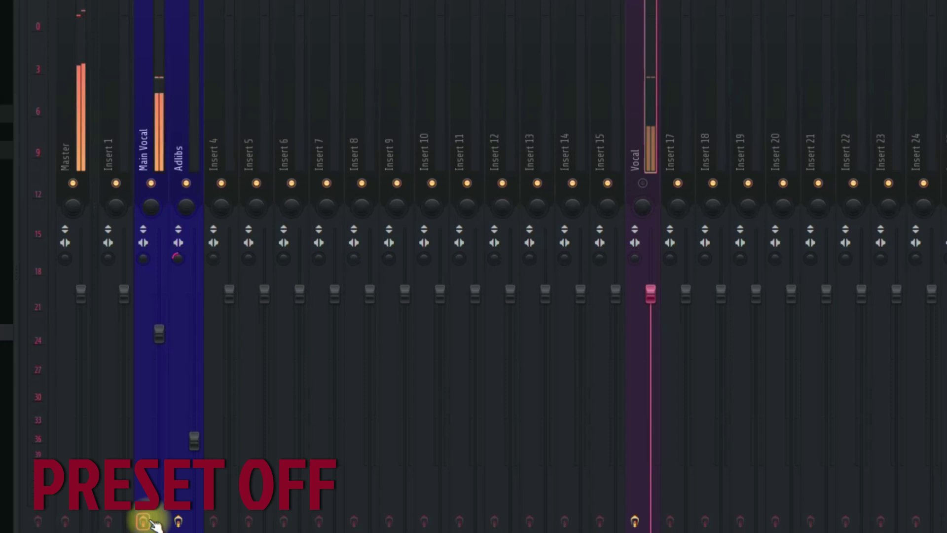
key(F9)
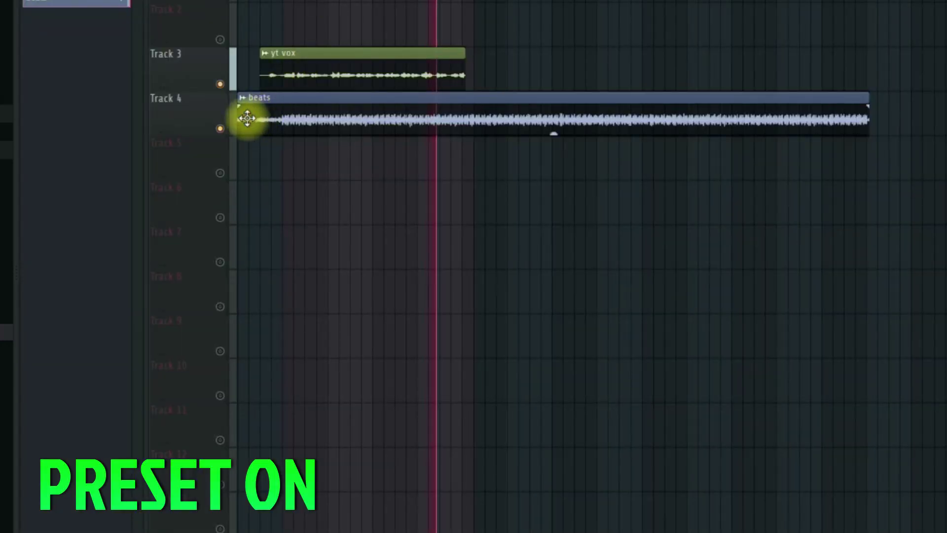
click(221, 128)
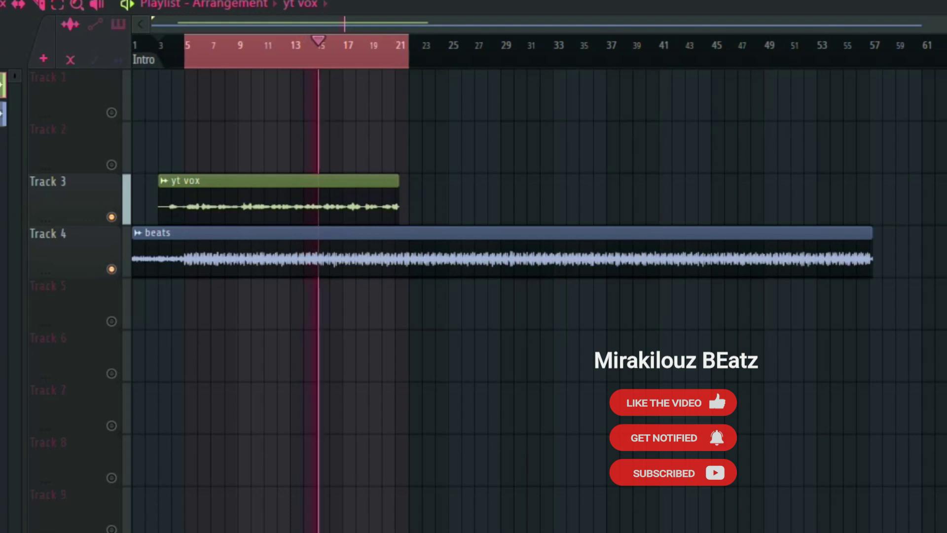
Step: Stop playback and briefly look through the Pitcher, EQ Sweep, EQ Vocals and first Maximus effects on the Main Vocal mixer track
key(space)
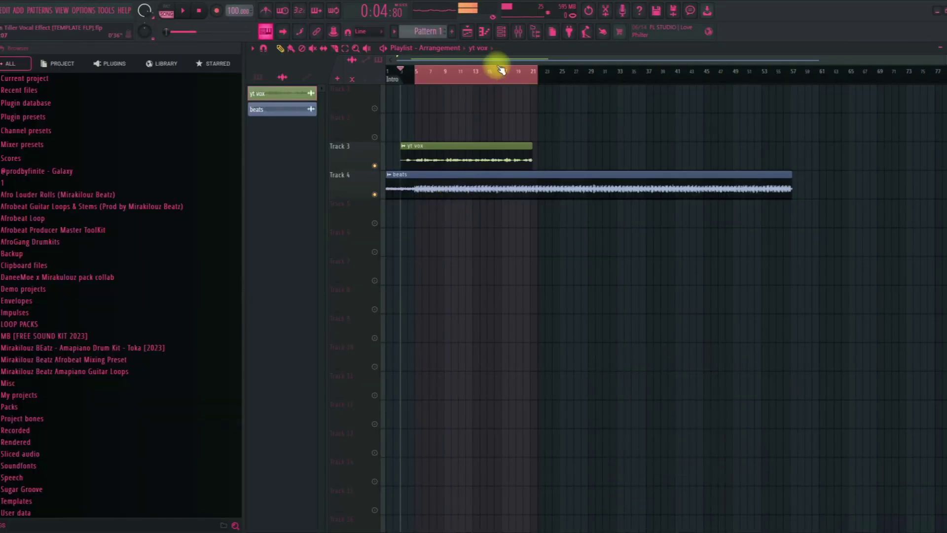
click(517, 33)
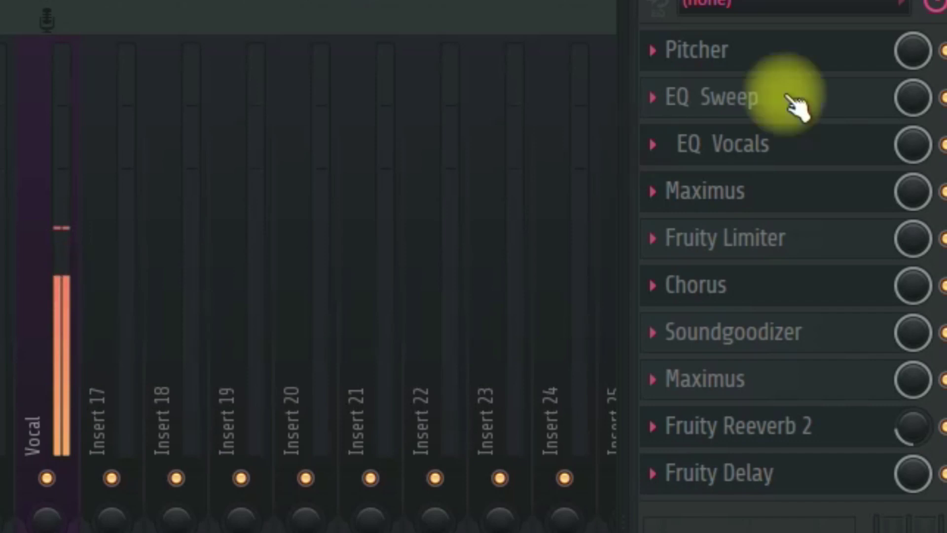
click(747, 51)
click(748, 52)
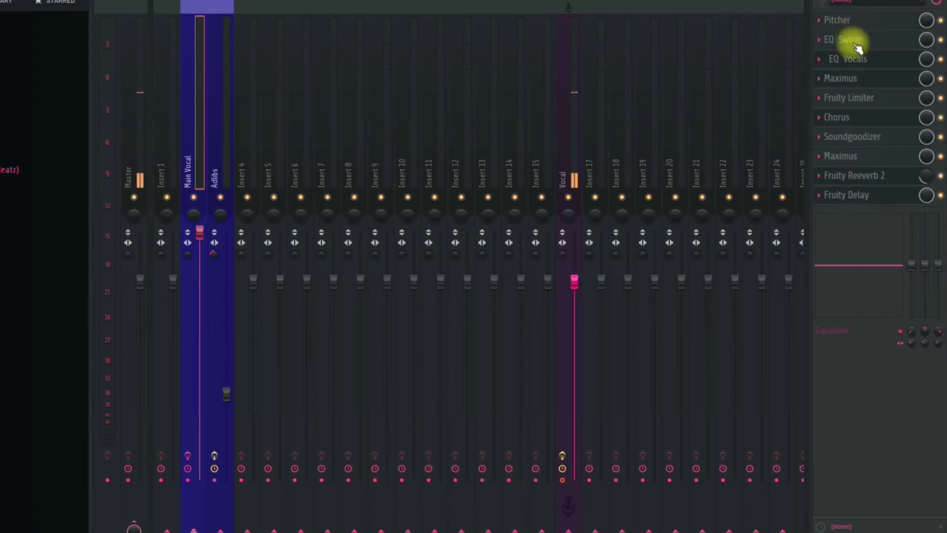
click(857, 44)
click(857, 44)
click(855, 59)
click(856, 63)
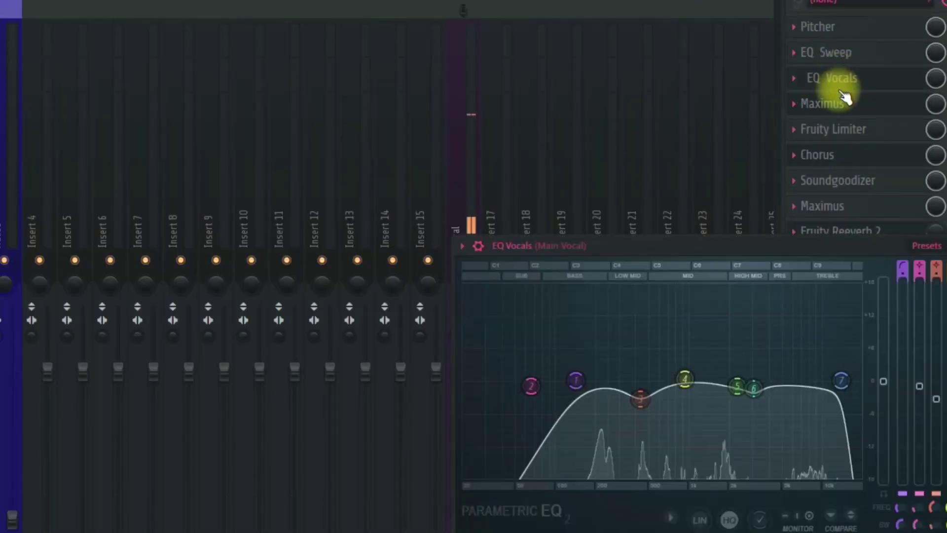
click(844, 103)
click(842, 101)
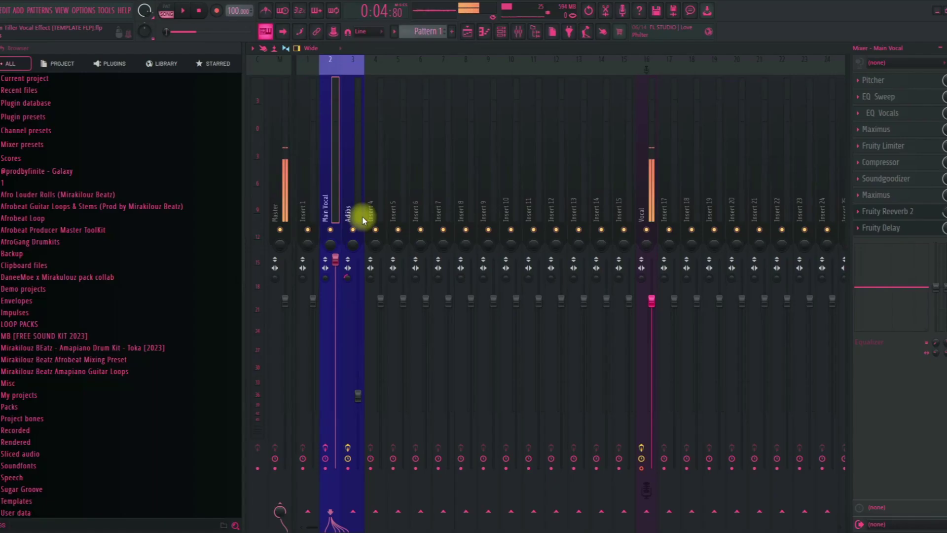
Step: Adjust Pitcher's Speed on the Main Vocal, trying the fast setting before leaving it between medium and slow
click(868, 82)
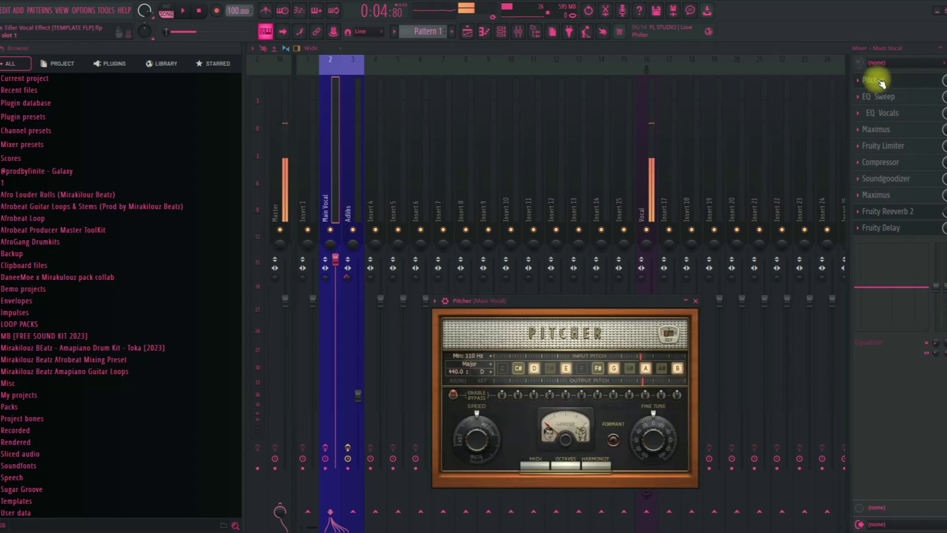
drag(481, 299, 456, 182)
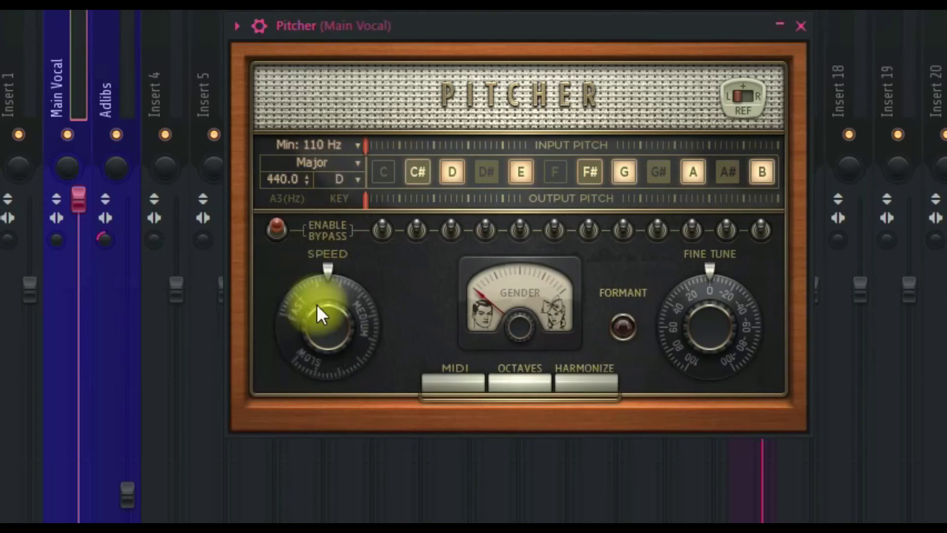
mouse_move(303, 308)
mouse_down()
mouse_move(290, 281)
mouse_move(317, 232)
mouse_up()
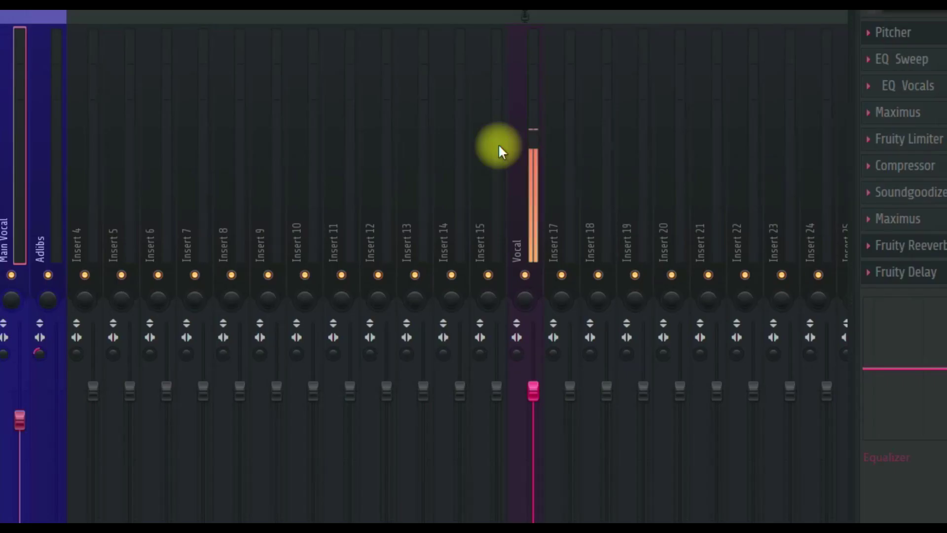
click(894, 33)
mouse_move(188, 432)
mouse_down()
mouse_move(201, 402)
mouse_move(195, 332)
mouse_move(188, 431)
mouse_up()
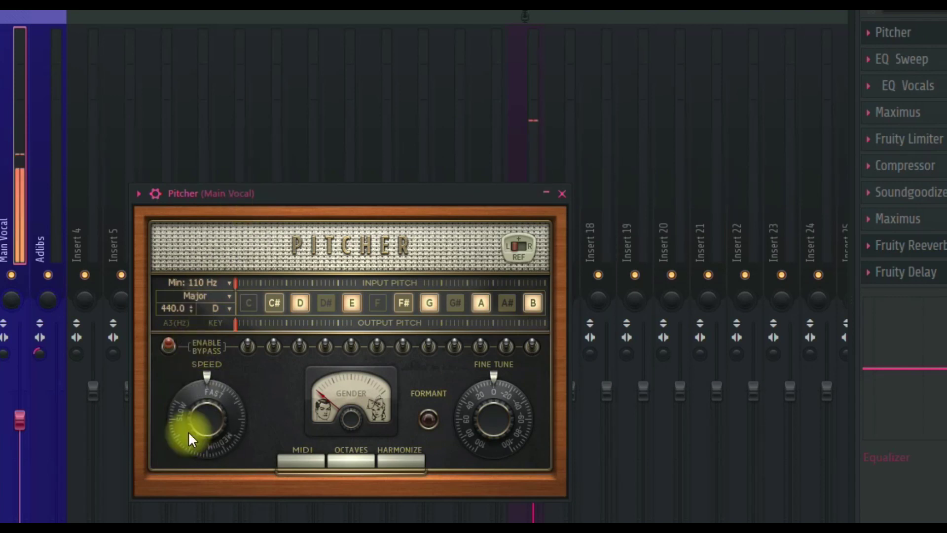
mouse_move(197, 412)
mouse_down()
mouse_move(198, 474)
mouse_move(198, 420)
mouse_up()
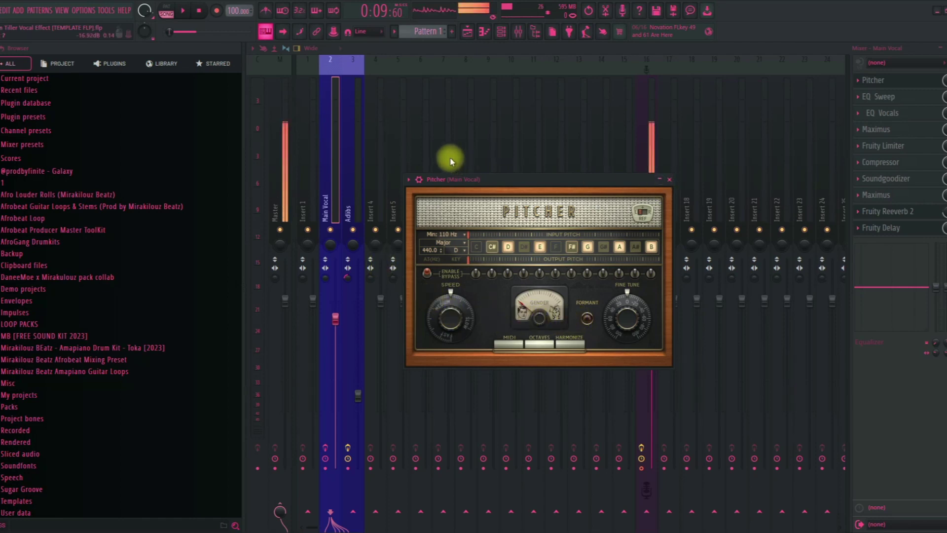
Step: Examine the band curves of EQ Sweep and EQ Vocals in the Main Vocal effect chain
click(906, 99)
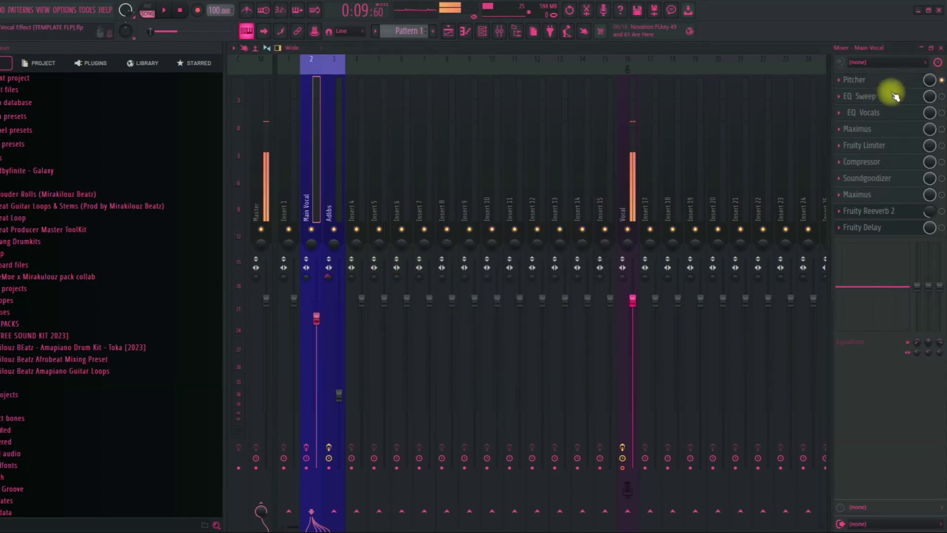
drag(699, 198, 503, 205)
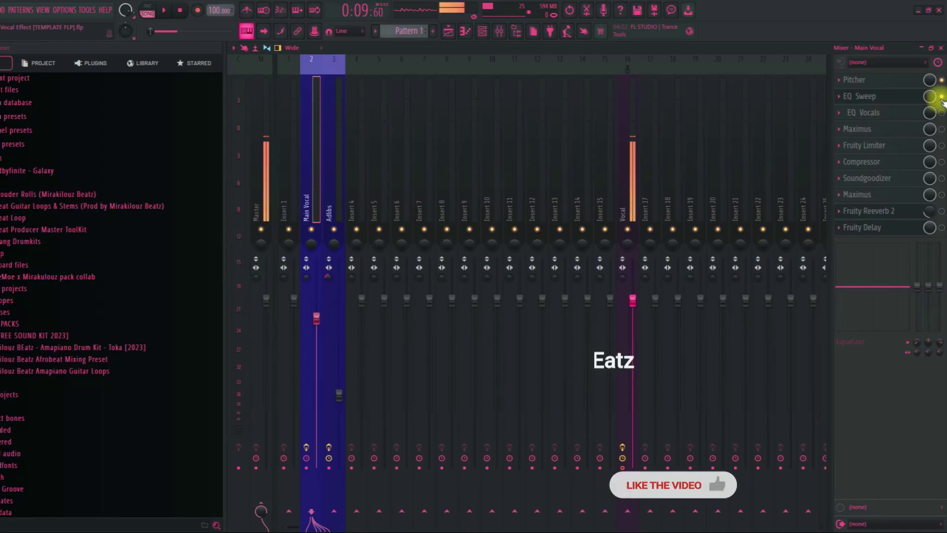
click(909, 111)
drag(746, 218, 608, 197)
click(593, 292)
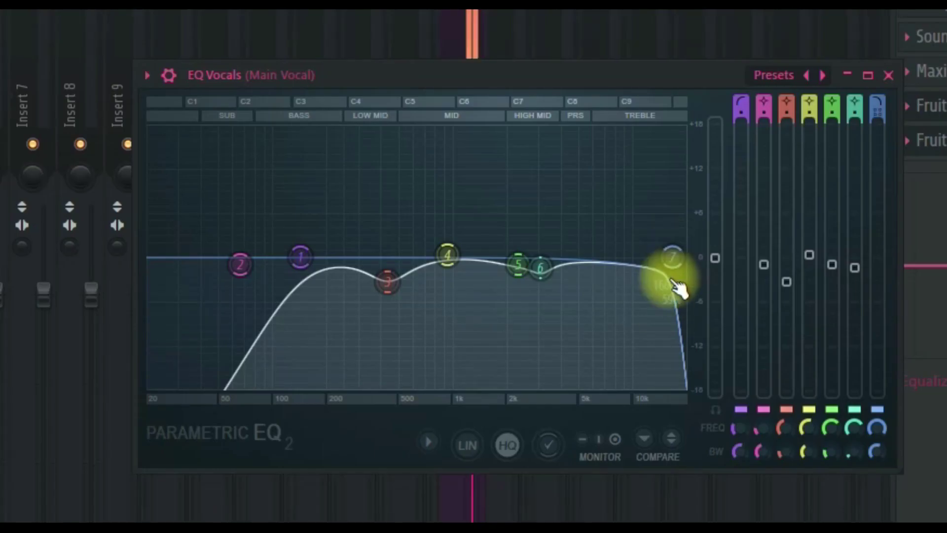
drag(732, 297, 727, 285)
drag(665, 259, 667, 260)
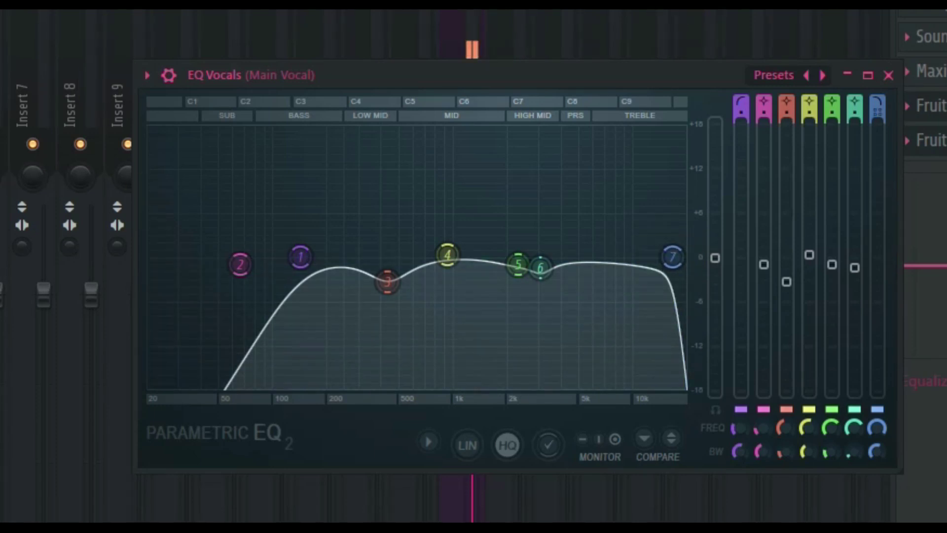
key(Escape)
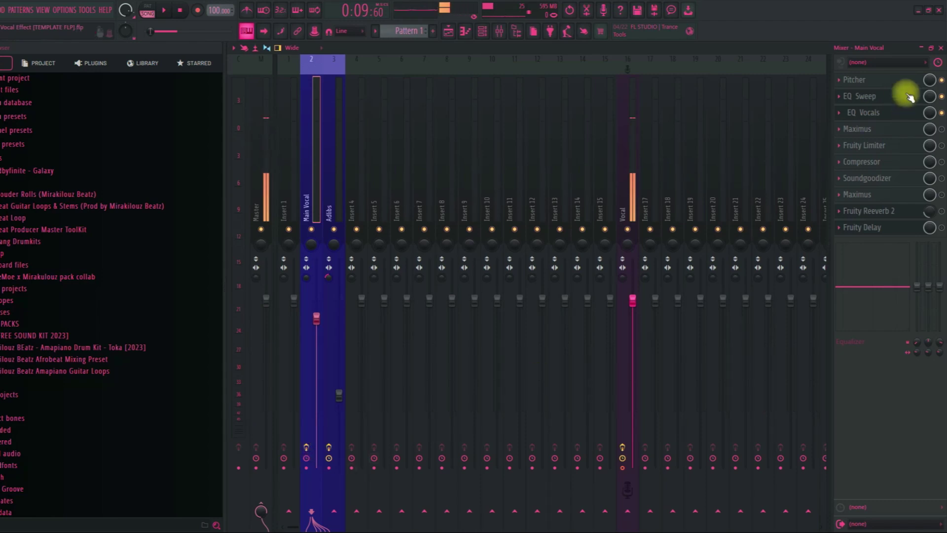
Step: Inspect the LOW and MID band settings of the first Maximus on the Main Vocal track
click(880, 129)
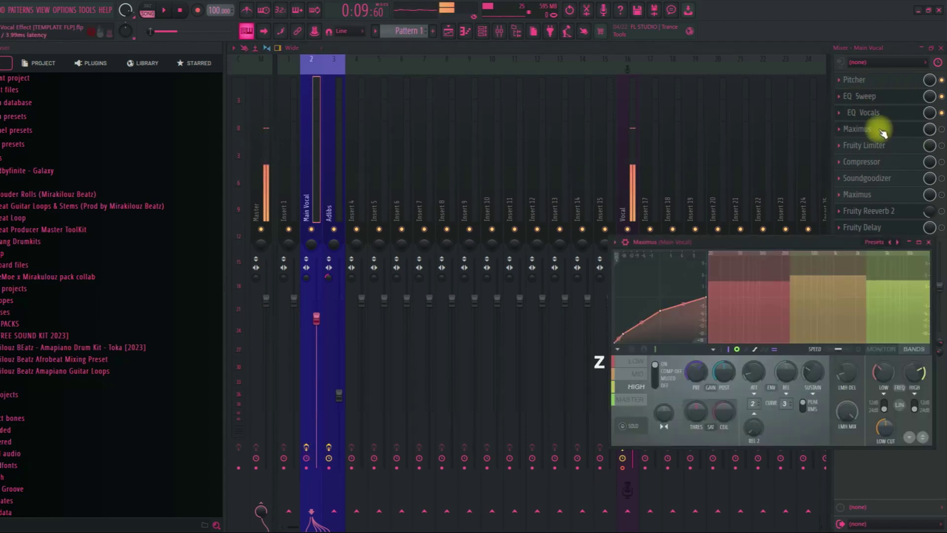
drag(668, 249, 447, 252)
click(420, 369)
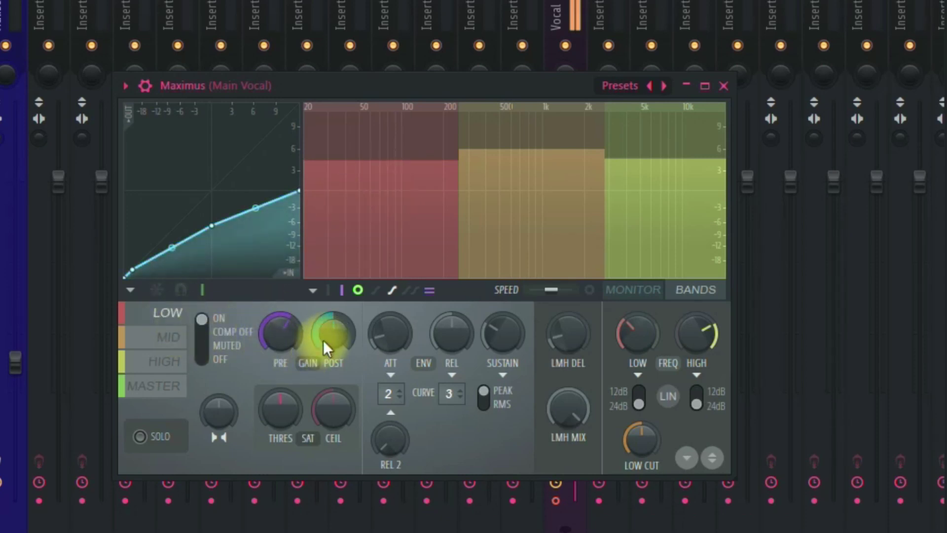
click(166, 337)
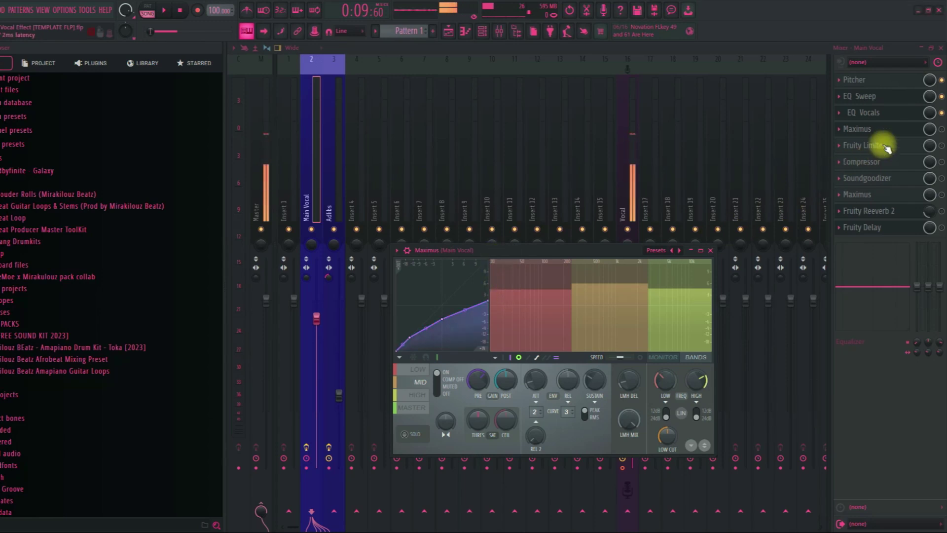
key(Escape)
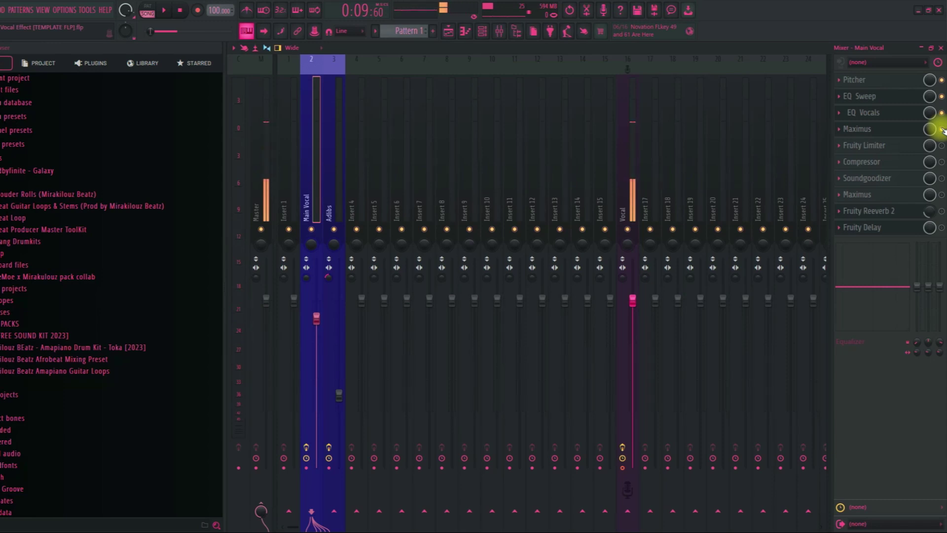
Step: Review the EQ Sweep, EQ Vocals and first Maximus settings on the Main Vocal once more
click(864, 129)
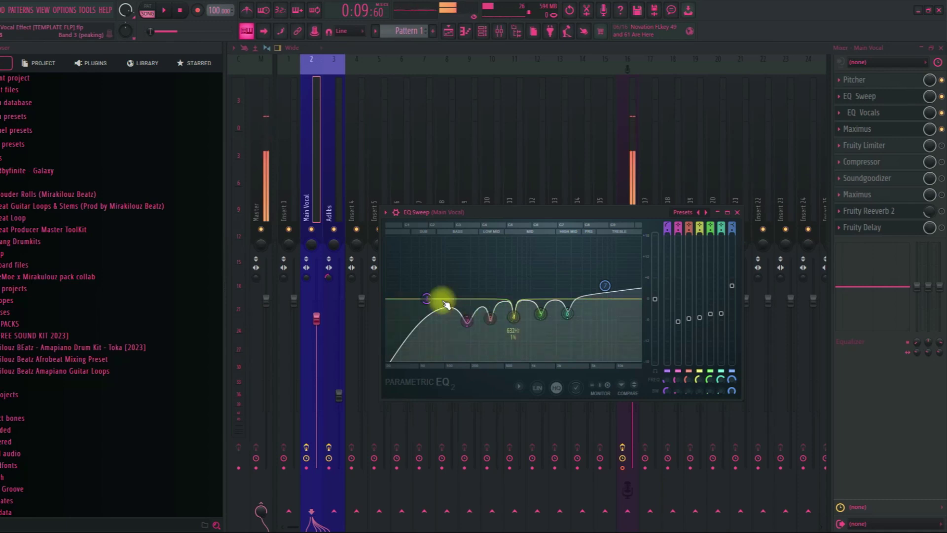
click(871, 118)
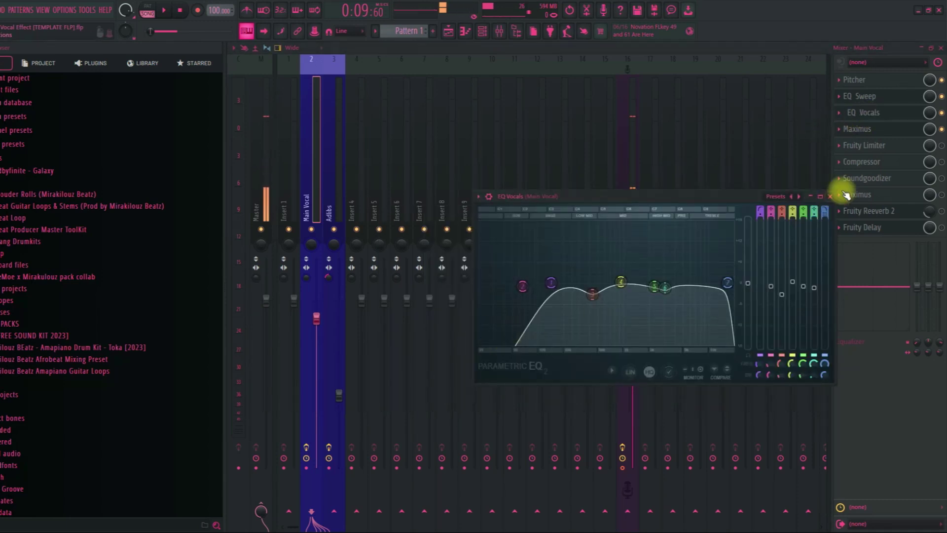
click(890, 132)
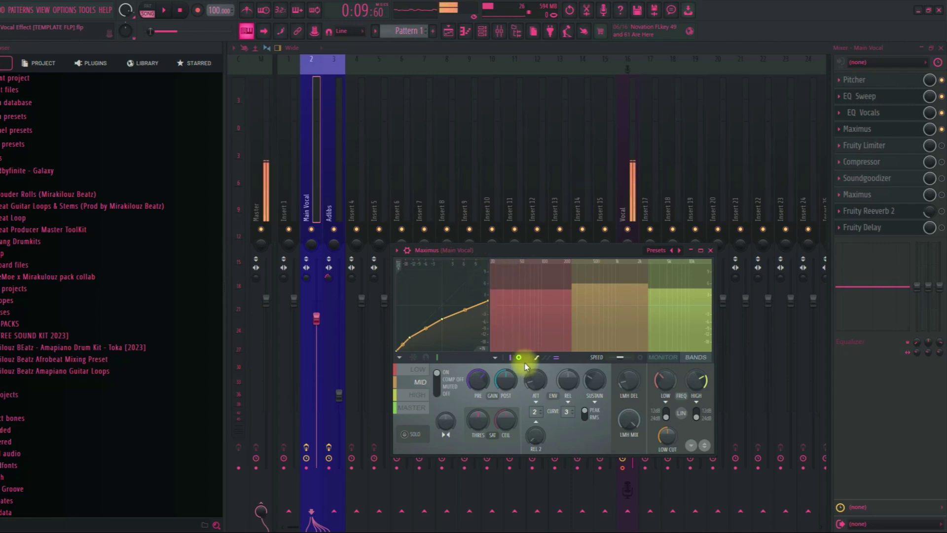
click(905, 131)
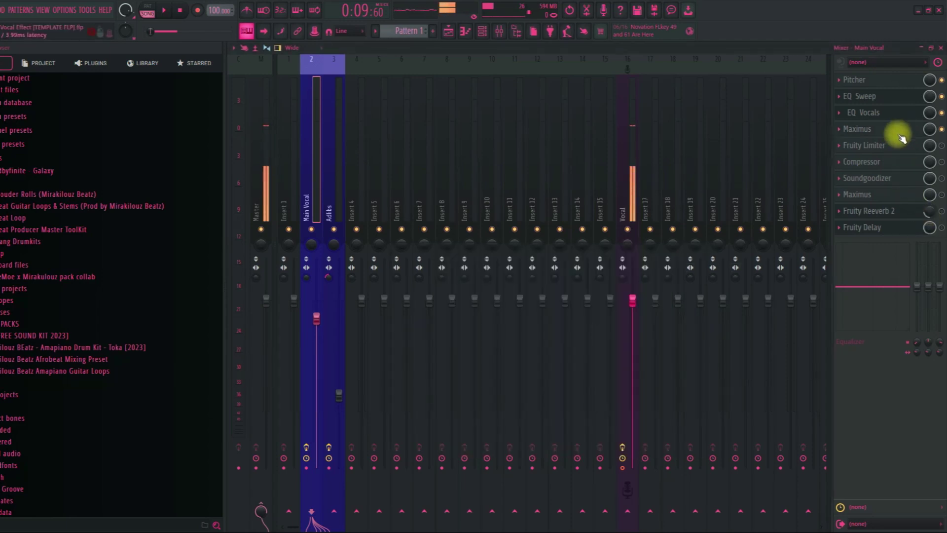
Step: Open Fruity Limiter on the Main Vocal and compare its LIMIT and COMP settings, leaving the COMP view displayed
click(884, 147)
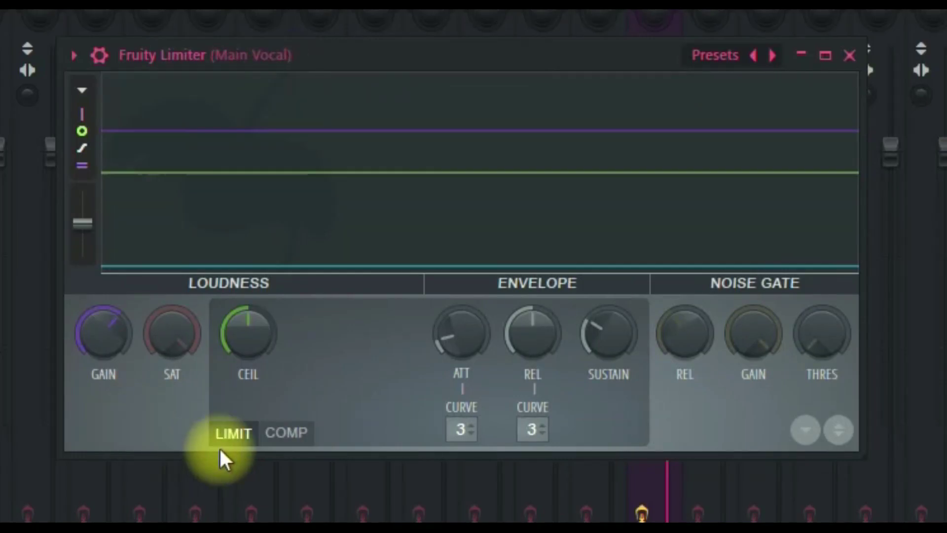
click(732, 422)
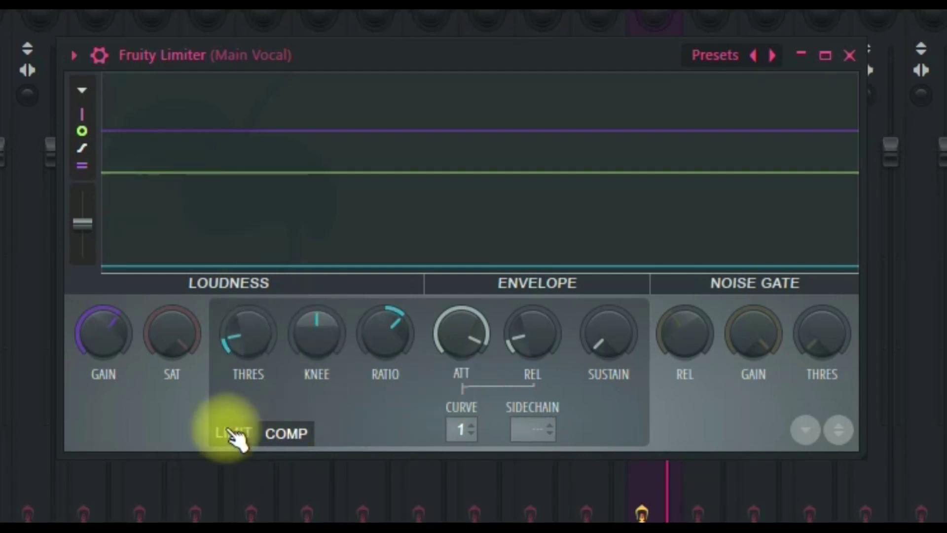
click(230, 434)
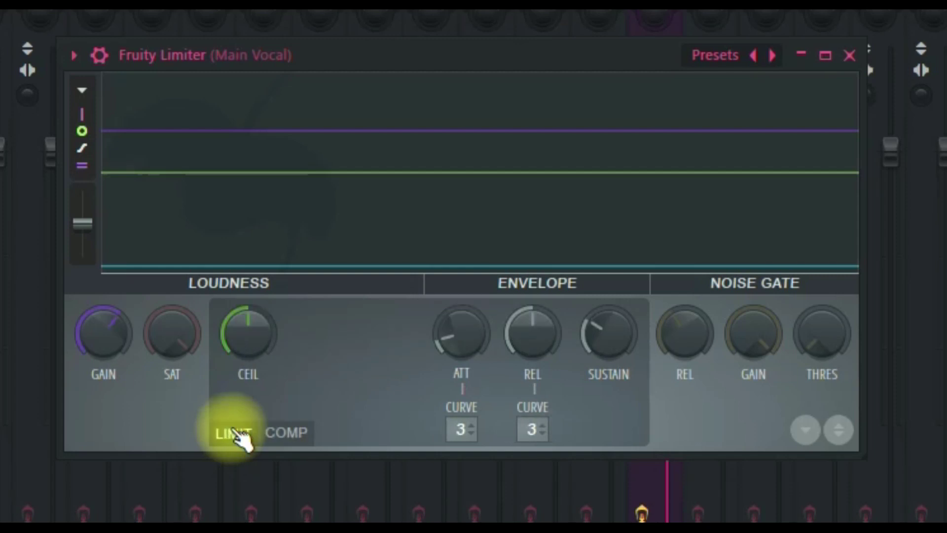
click(295, 434)
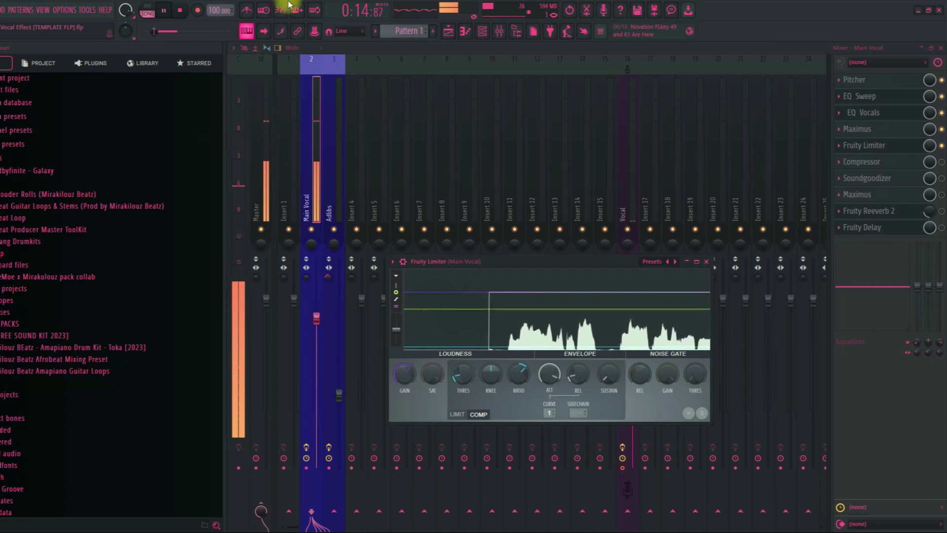
Step: Mute the beats on Track 4 of the playlist, then return to the mixer and close Fruity Limiter
click(447, 30)
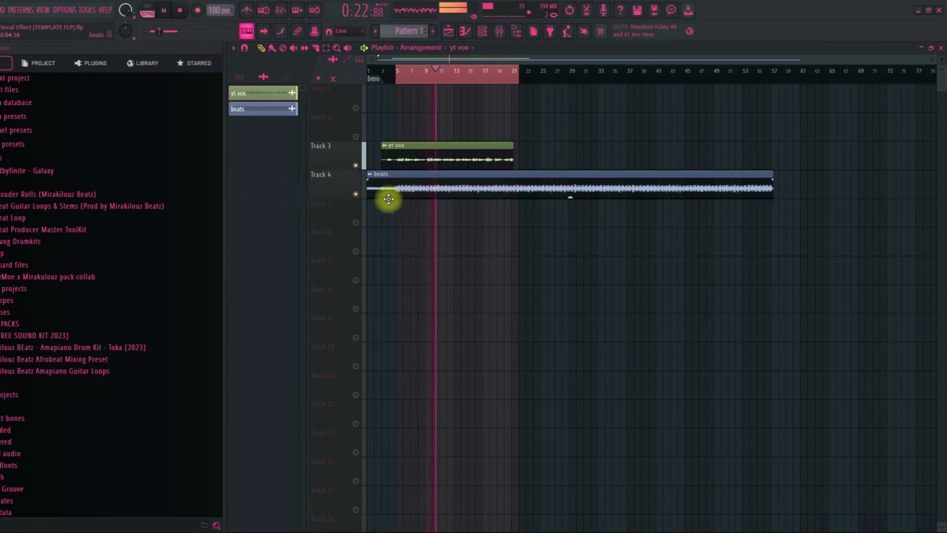
click(355, 195)
click(500, 32)
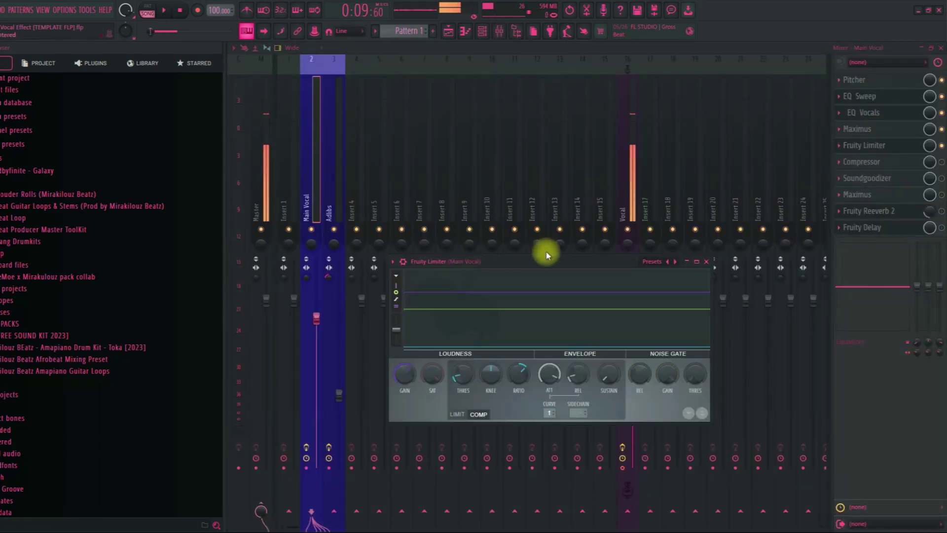
click(706, 262)
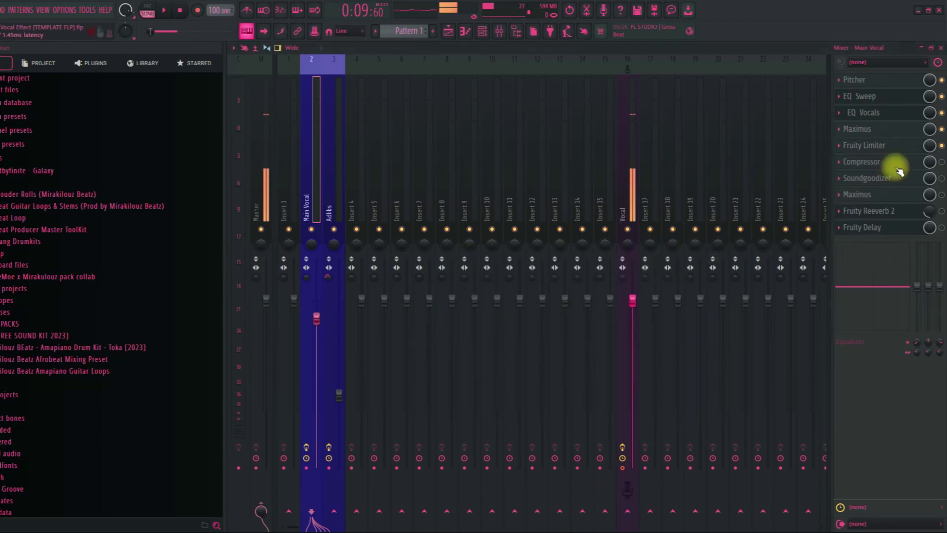
Step: Inspect the Compressor's threshold, ratio, gain, attack and release on the Main Vocal, then enable the effect
click(898, 164)
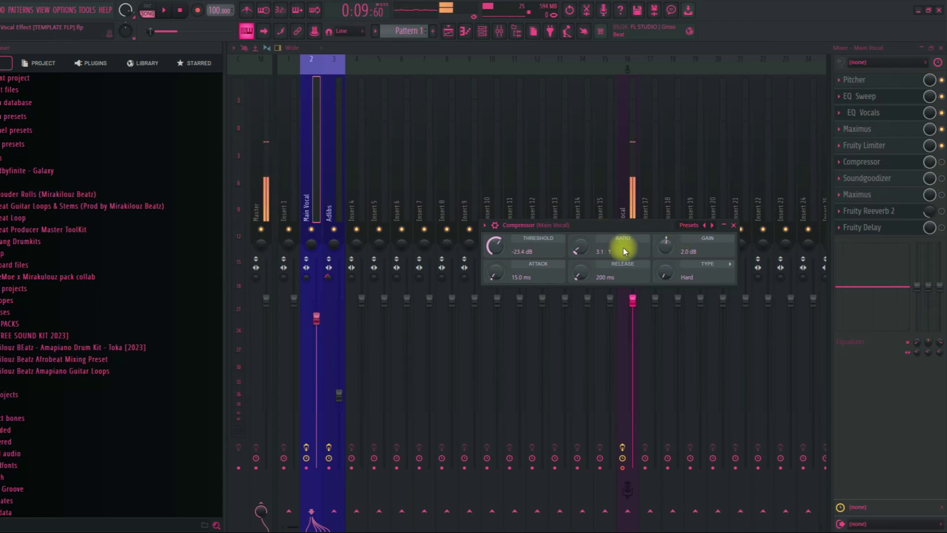
click(863, 162)
click(869, 167)
click(871, 169)
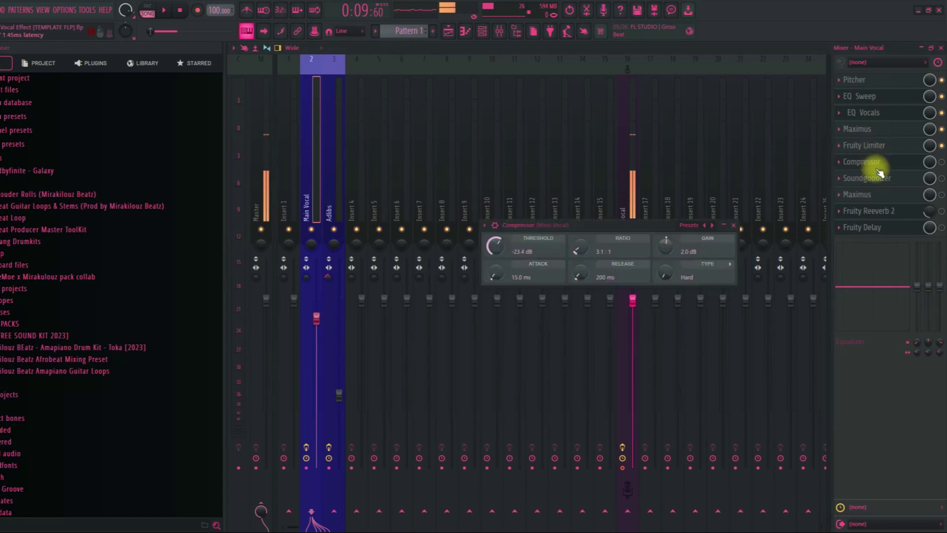
click(918, 161)
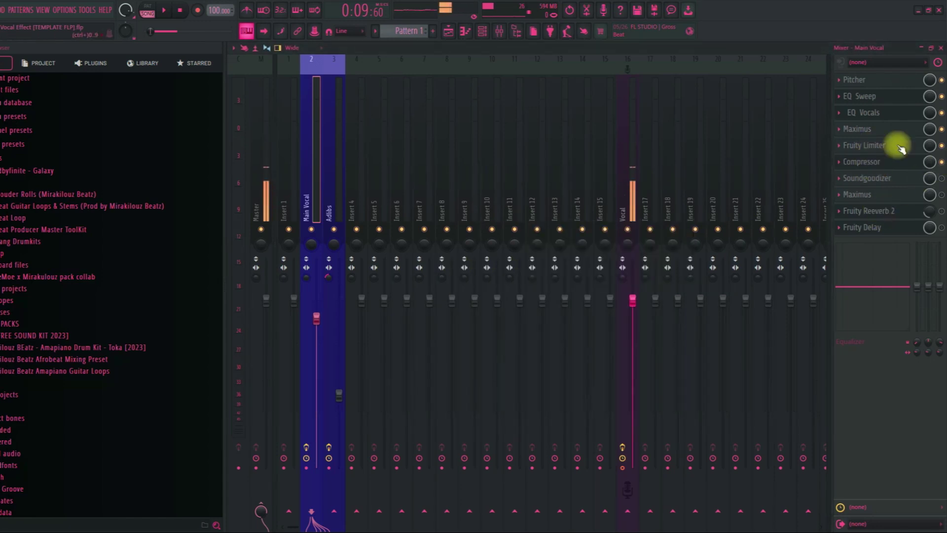
Step: Play the vocal without the beat and view the Compressor on the Main Vocal during playback, then stop
click(449, 29)
key(space)
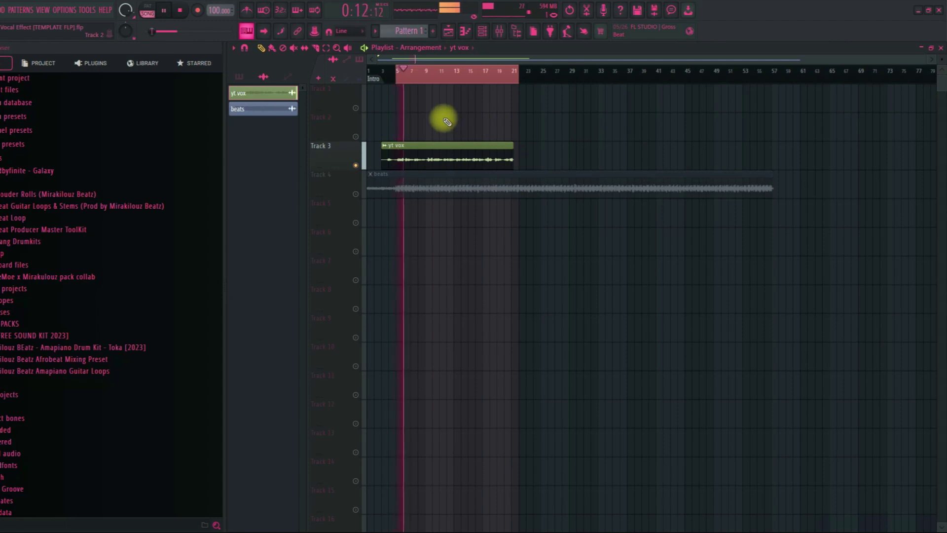
click(501, 35)
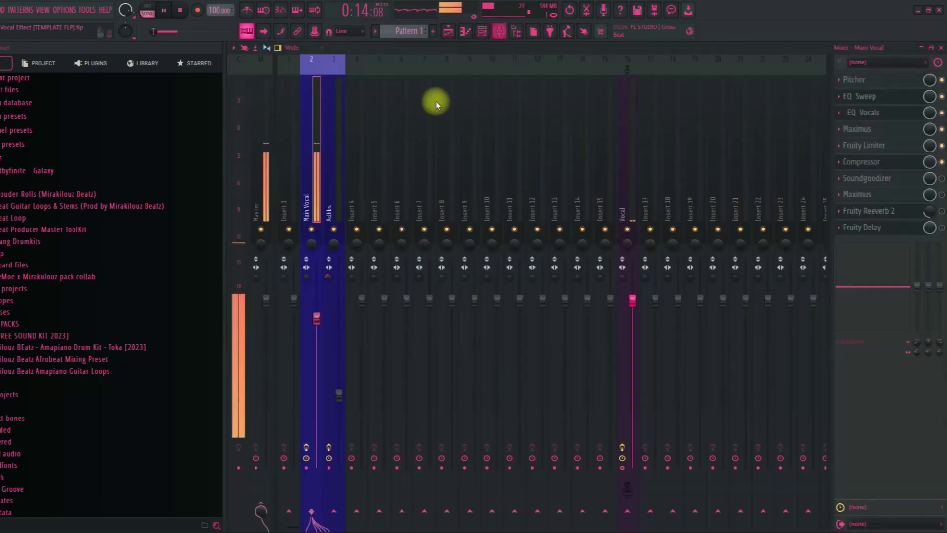
click(873, 167)
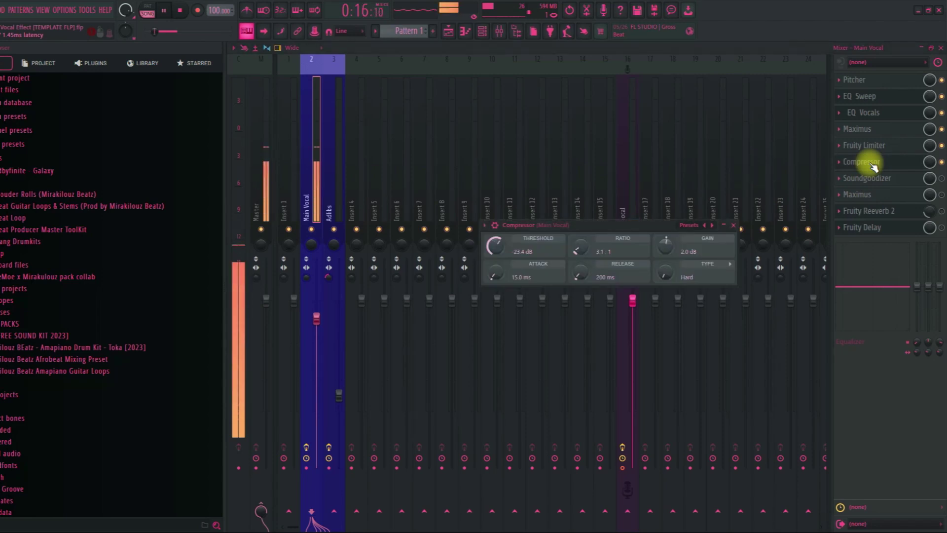
key(space)
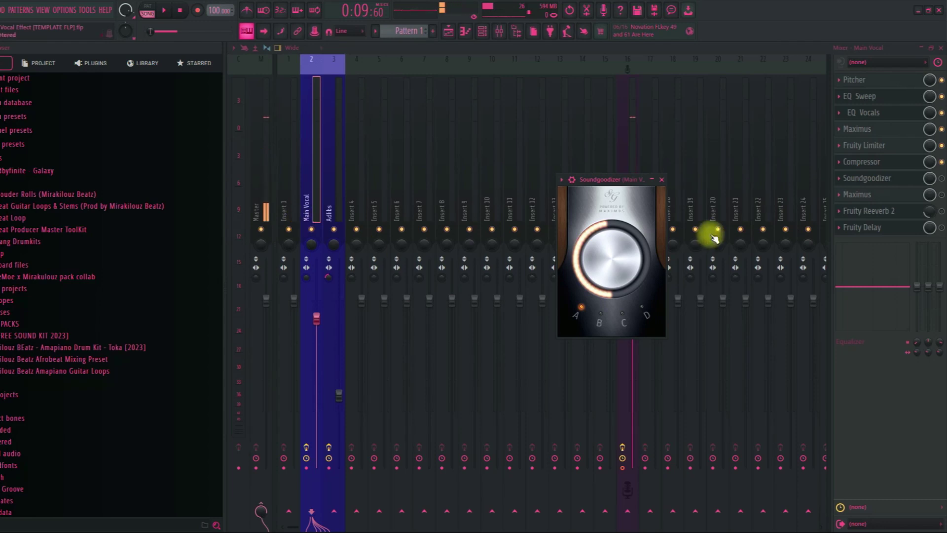
Step: Enable Soundgoodizer on the Main Vocal and check its preset and amount, then close its window
click(942, 180)
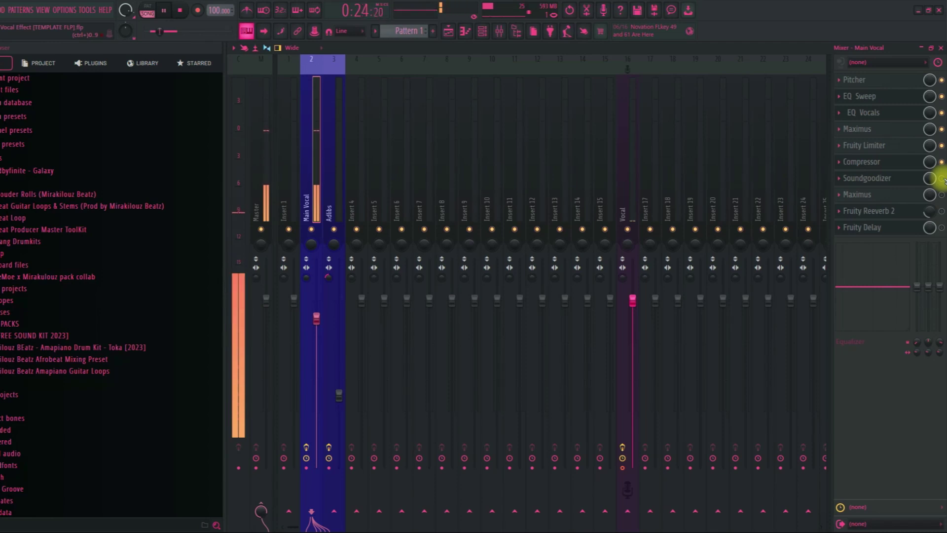
click(866, 182)
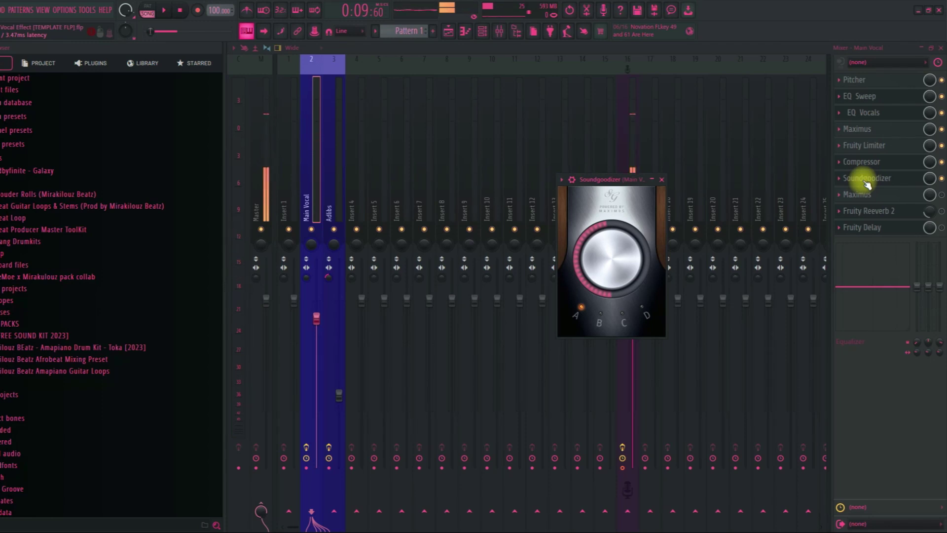
click(868, 183)
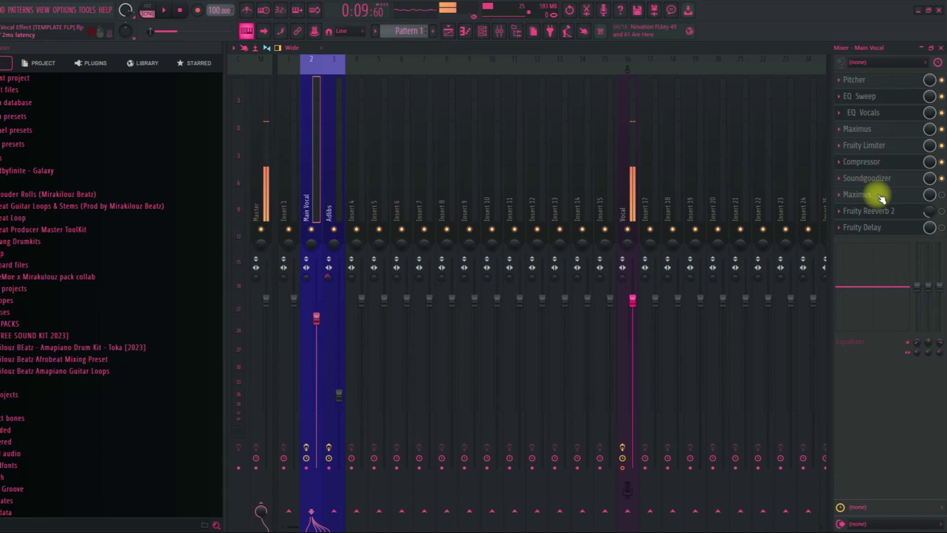
Step: Enable the second Maximus on the Main Vocal and examine its MID band curve and settings
click(878, 196)
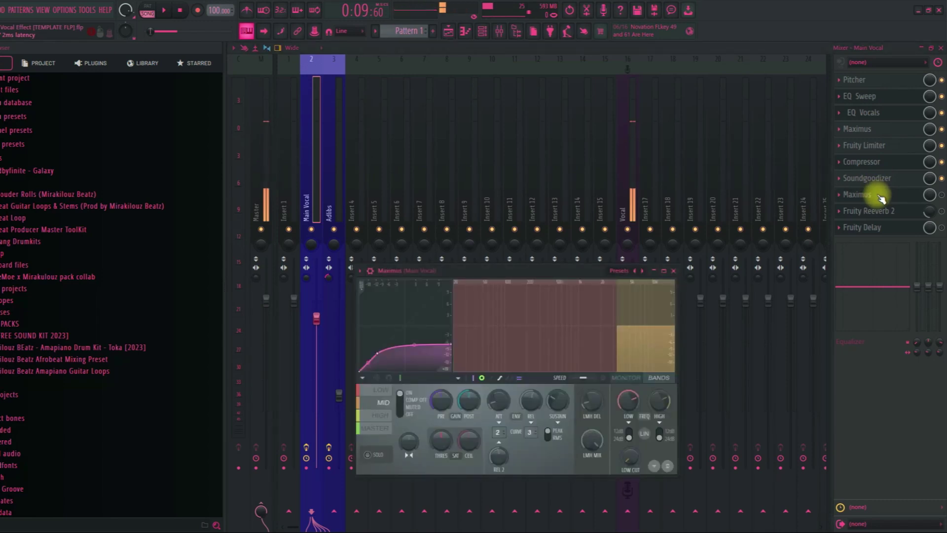
click(918, 195)
click(896, 196)
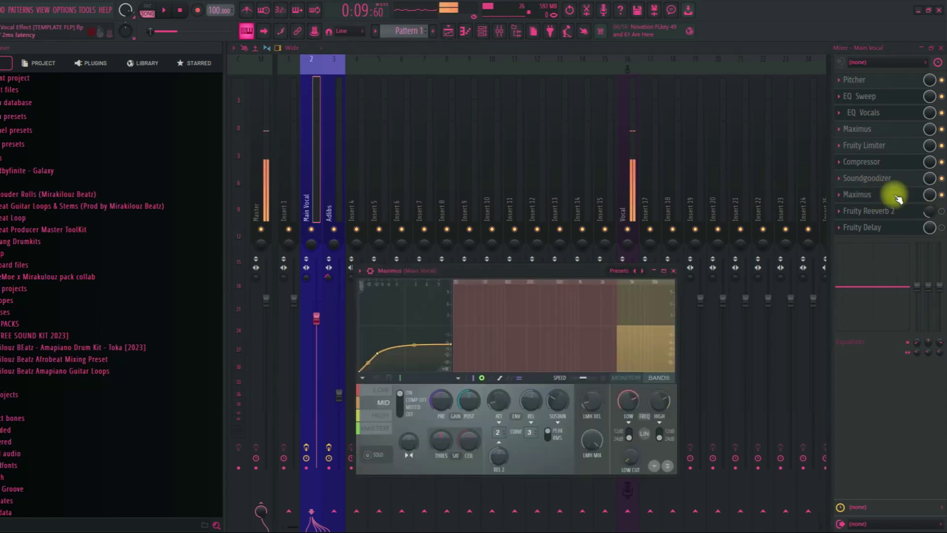
click(595, 268)
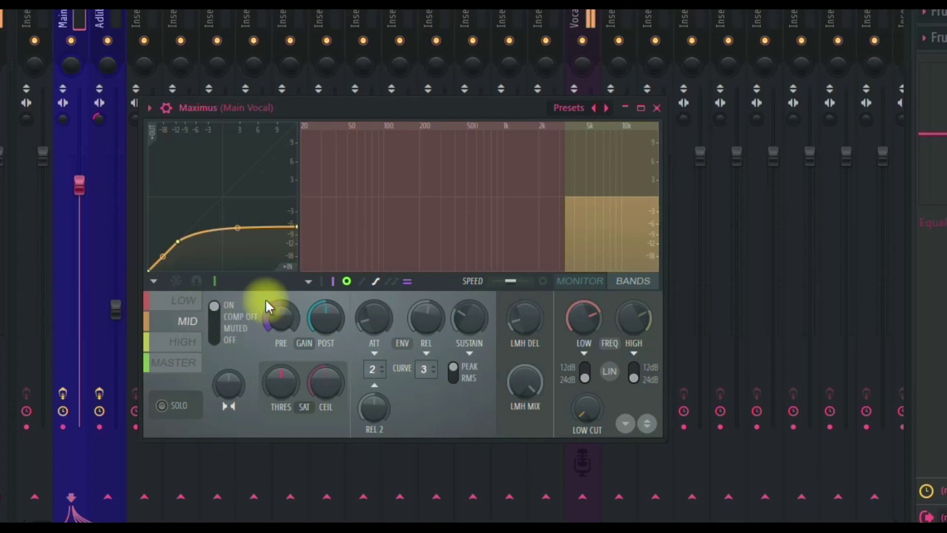
drag(265, 298, 294, 138)
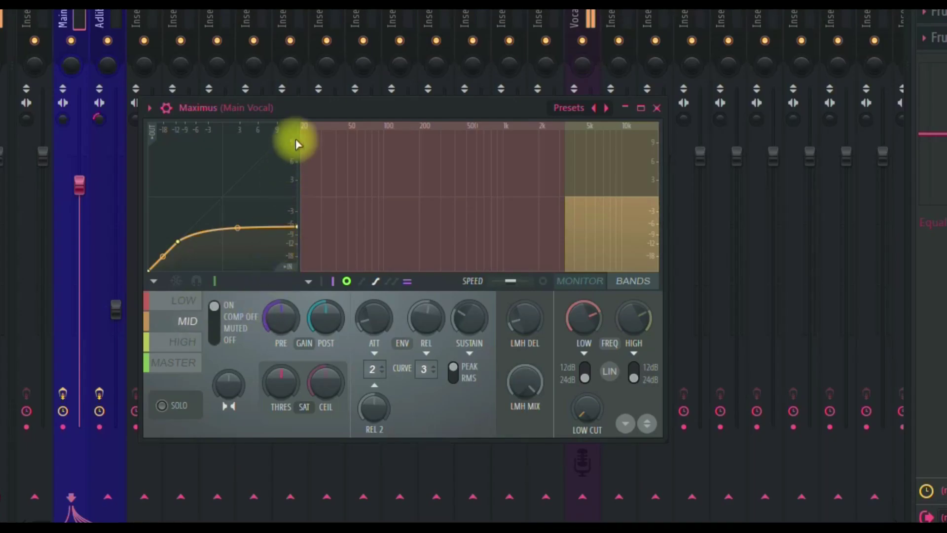
click(574, 108)
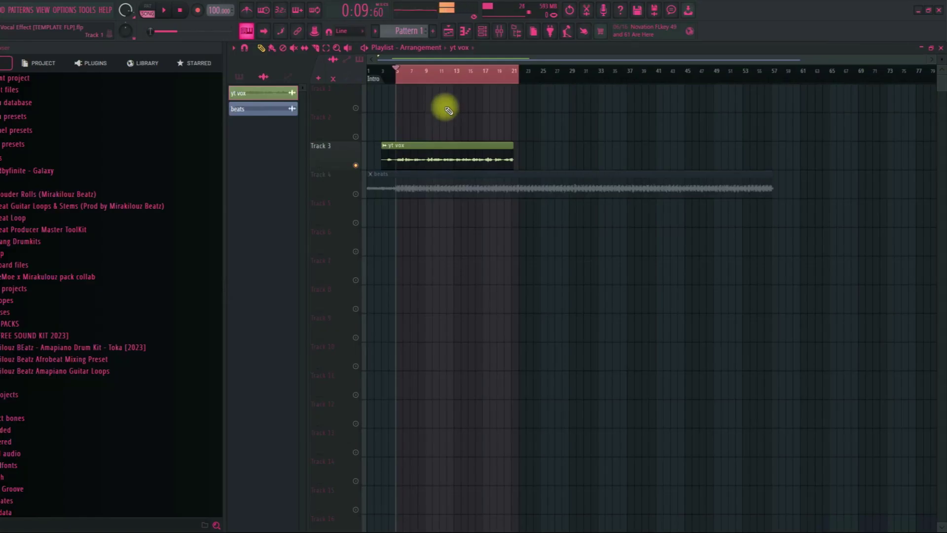
Step: Enable Fruity Reeverb 2 and Fruity Delay on the Main Vocal and view their settings
click(500, 32)
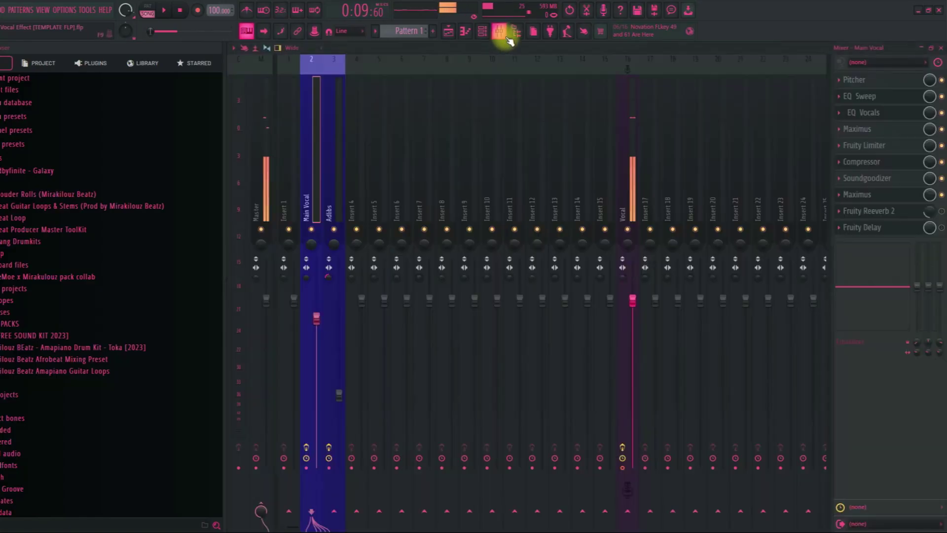
click(925, 211)
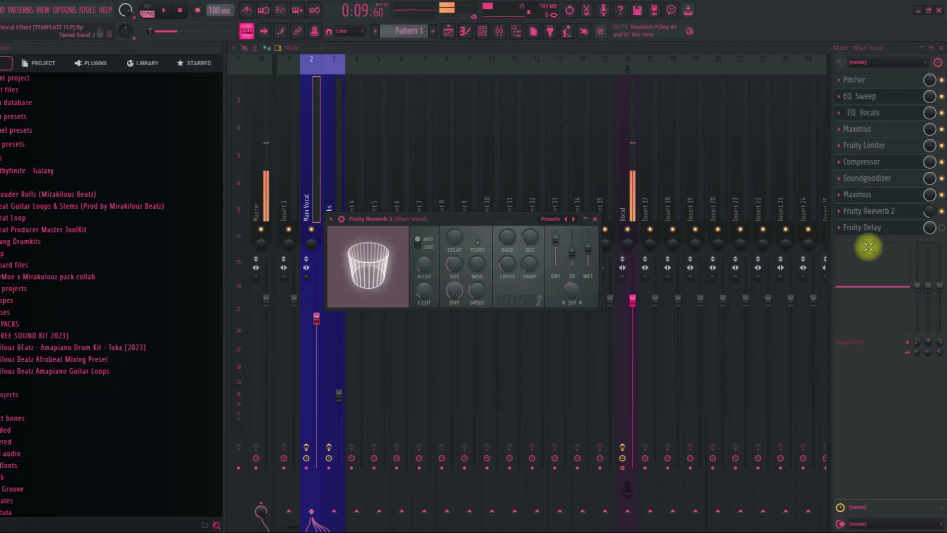
click(897, 231)
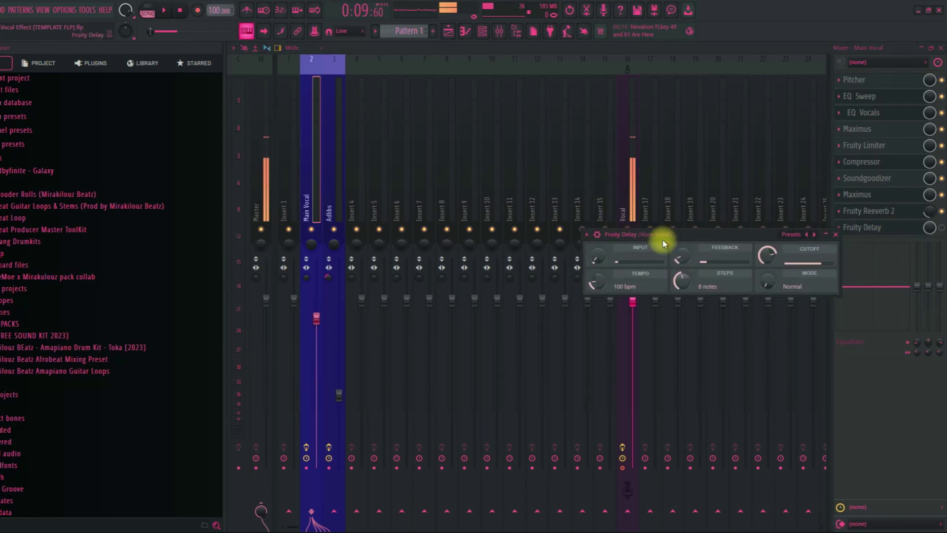
drag(669, 235, 529, 235)
key(Escape)
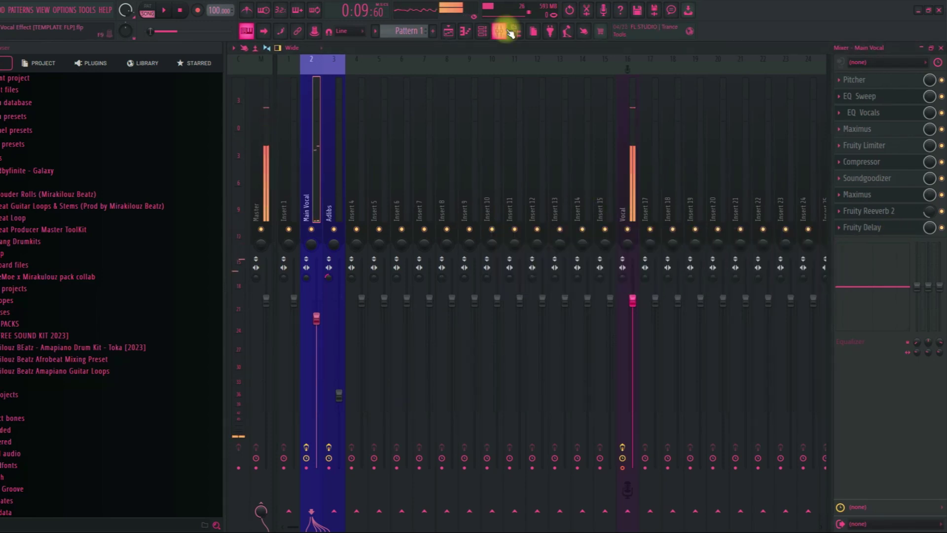
click(886, 230)
click(885, 230)
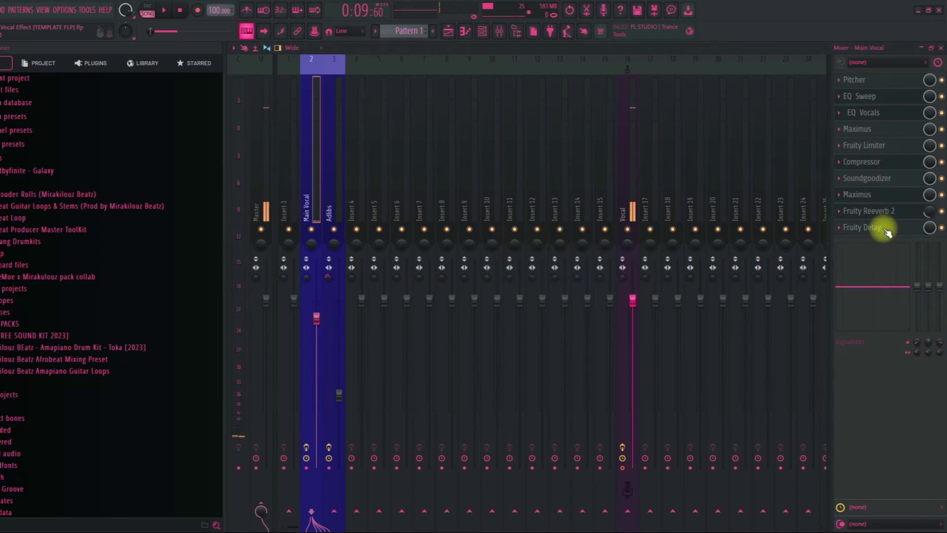
Step: Unmute the beats on Track 4 and play the vocal together with the beat through the selected section
click(449, 29)
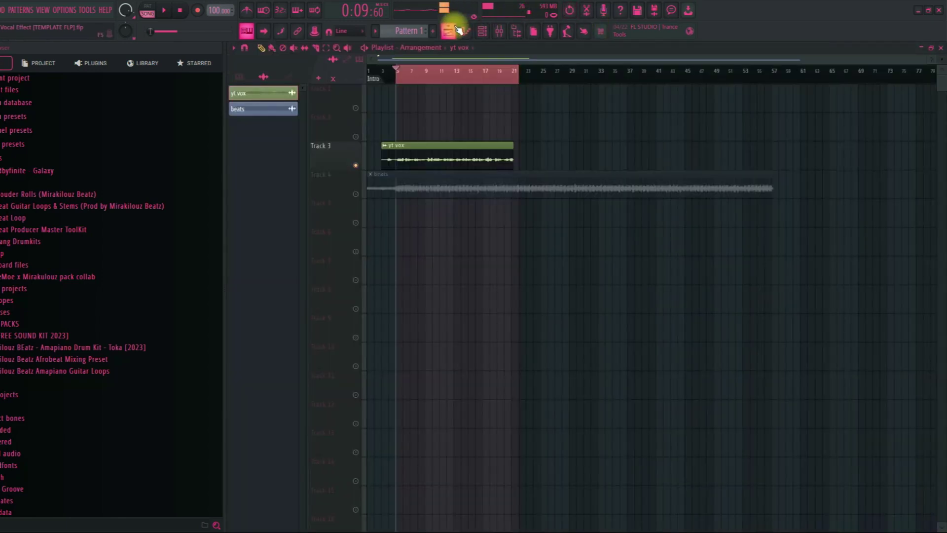
click(356, 194)
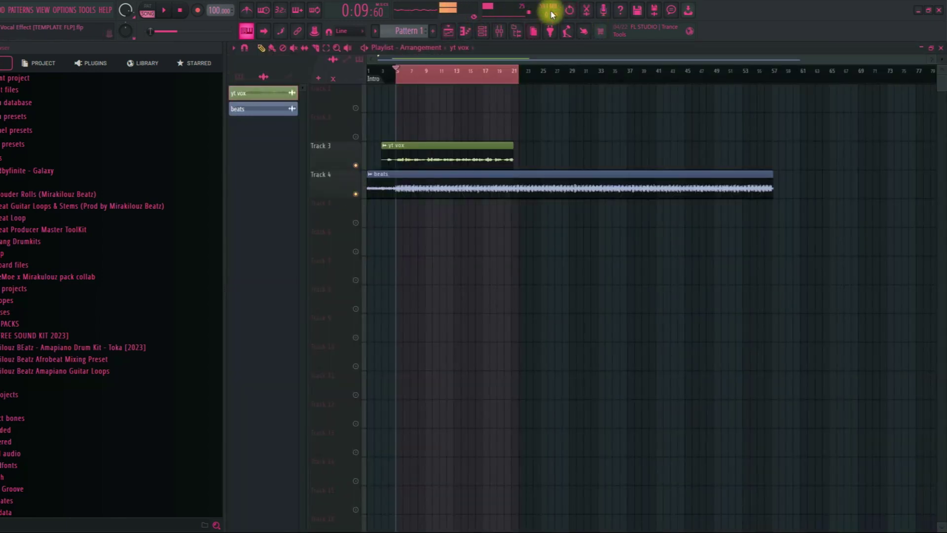
click(507, 31)
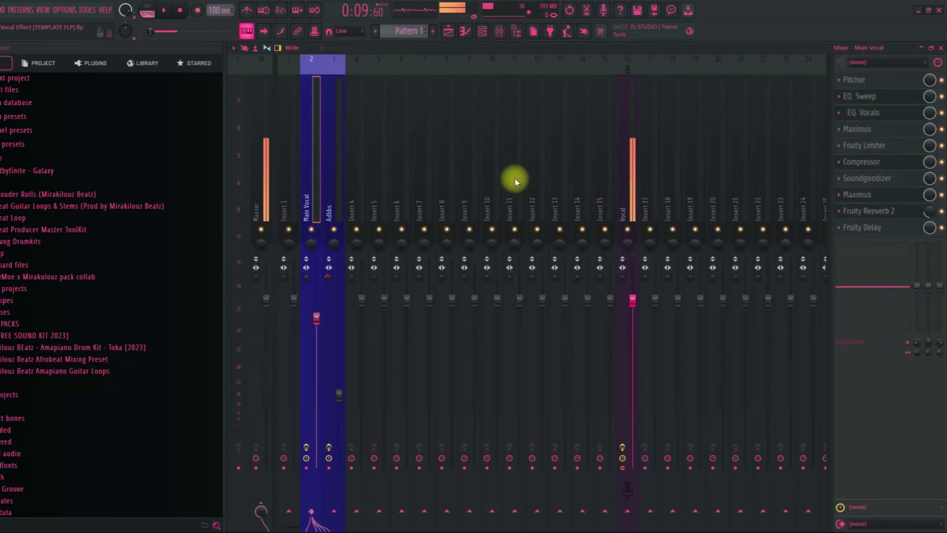
key(F5)
key(space)
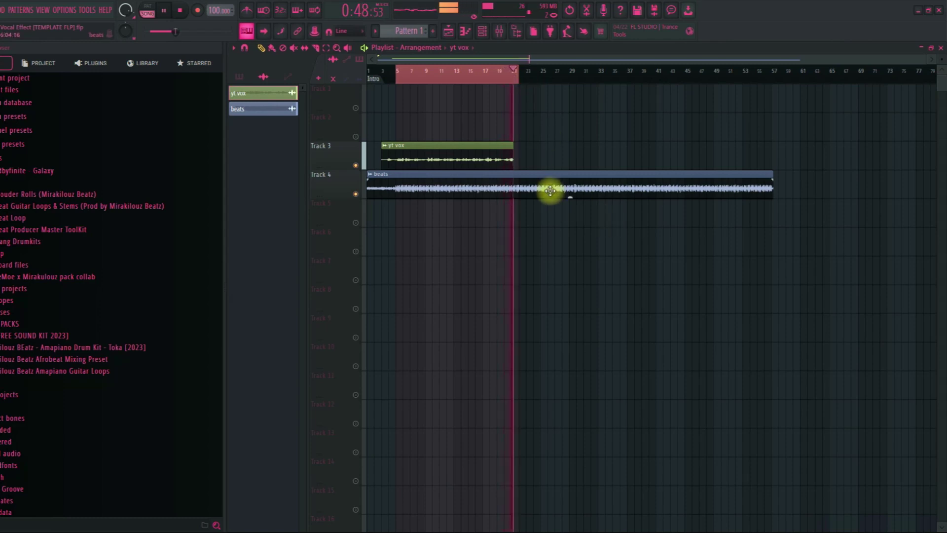
key(space)
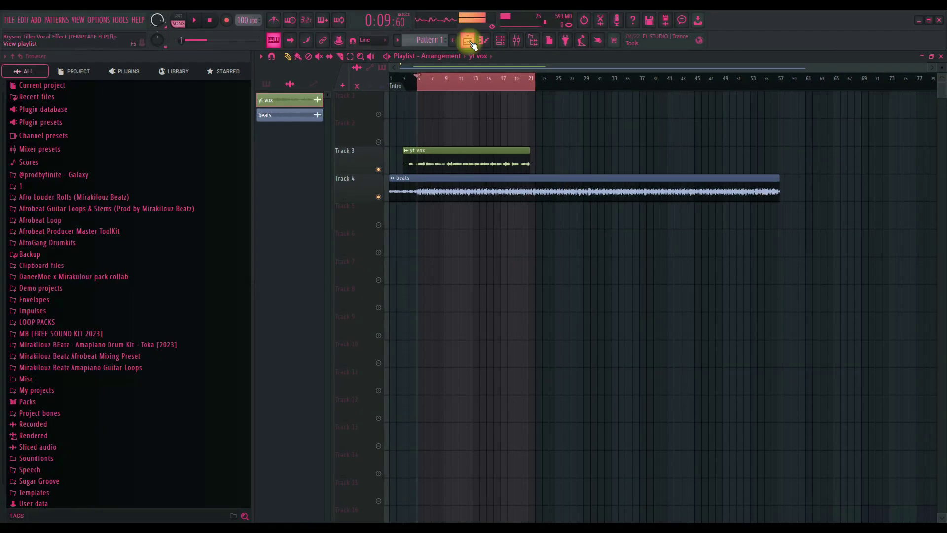